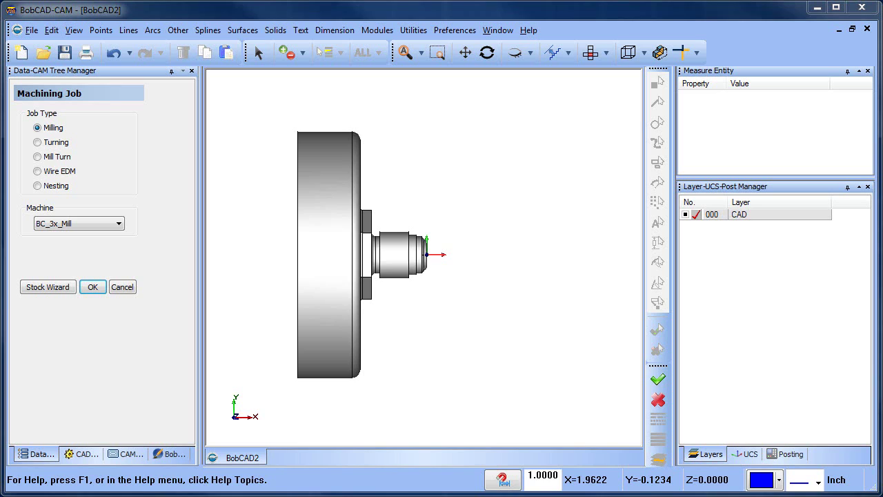
Make this a Mill Turn job using the mill-turn machine.
scroll(473, 312, "down", 2)
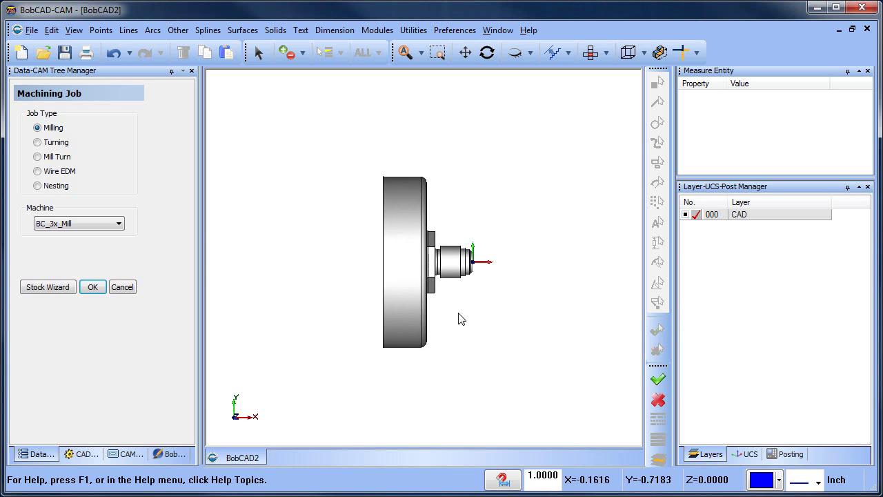
middle_click_drag(457, 336, 438, 326)
left_click(553, 52)
middle_click_drag(465, 272, 379, 310)
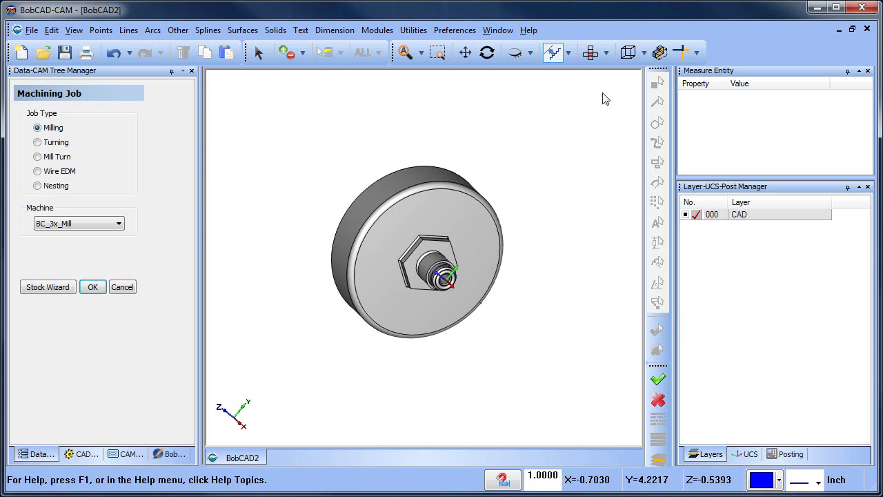
left_click(591, 51)
right_click(493, 144)
left_click(526, 164)
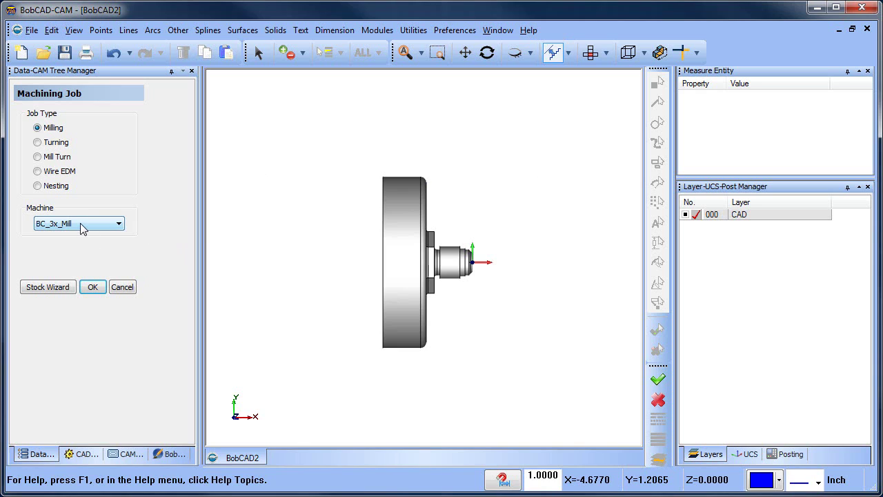
left_click(38, 156)
left_click(87, 224)
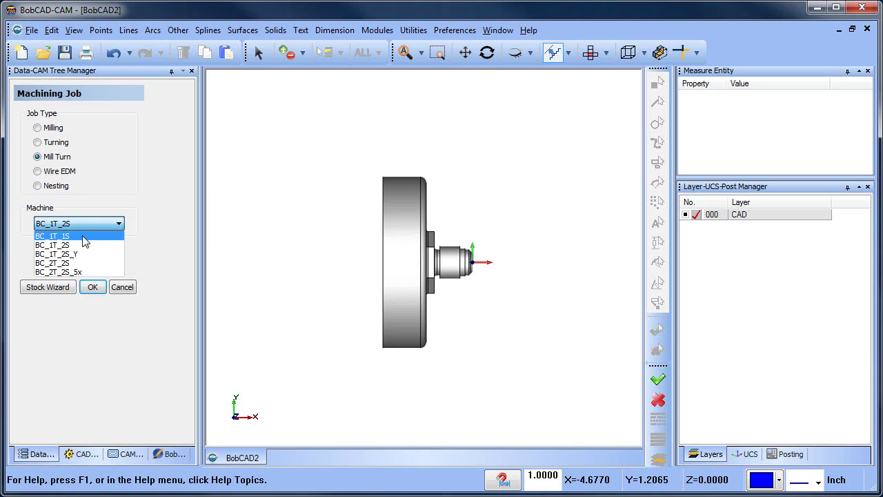
left_click(84, 236)
Define cylindrical stock, 3.0 diameter by 1.57 high, extruded along the X axis.
left_click(55, 288)
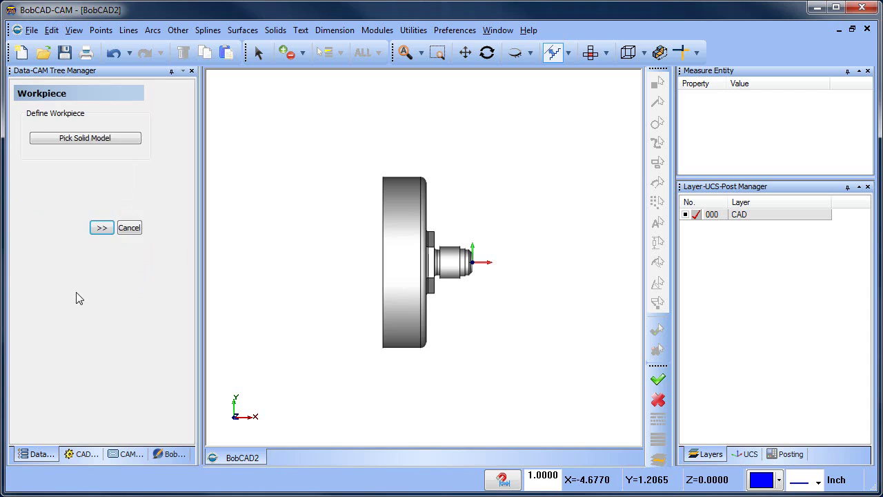
left_click(107, 230)
left_click(36, 151)
left_click(100, 265)
left_click(125, 232)
left_click(123, 241)
left_click(96, 383)
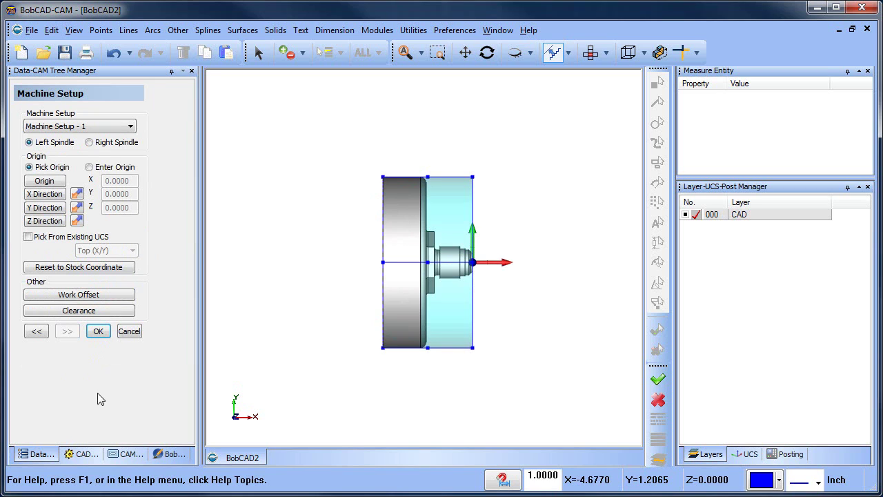
scroll(511, 308, "down", 1)
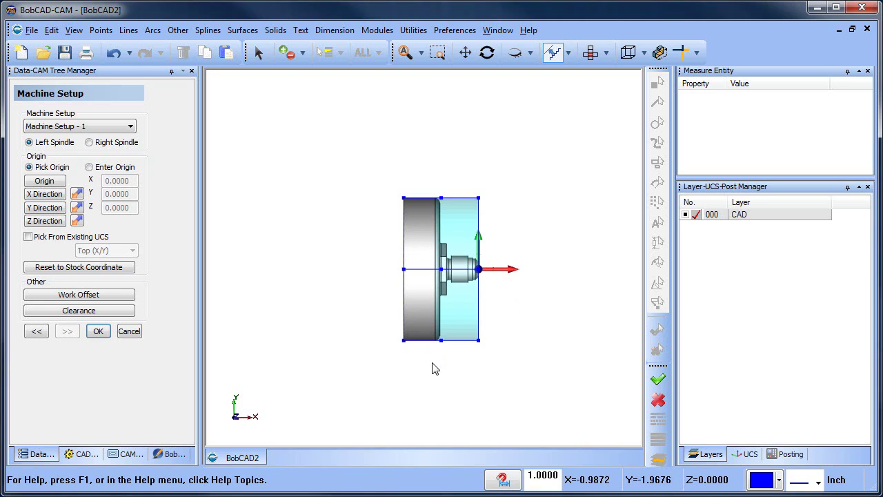
Orbit to an angled 3D view and zoom in so the part and stock cylinder fill the viewport.
mouse_move(418, 375)
middle_mouse_down()
mouse_move(402, 320)
mouse_move(425, 335)
mouse_move(370, 339)
mouse_move(400, 370)
mouse_move(428, 381)
middle_mouse_up()
scroll(485, 301, "up", 1)
scroll(483, 295, "up", 2)
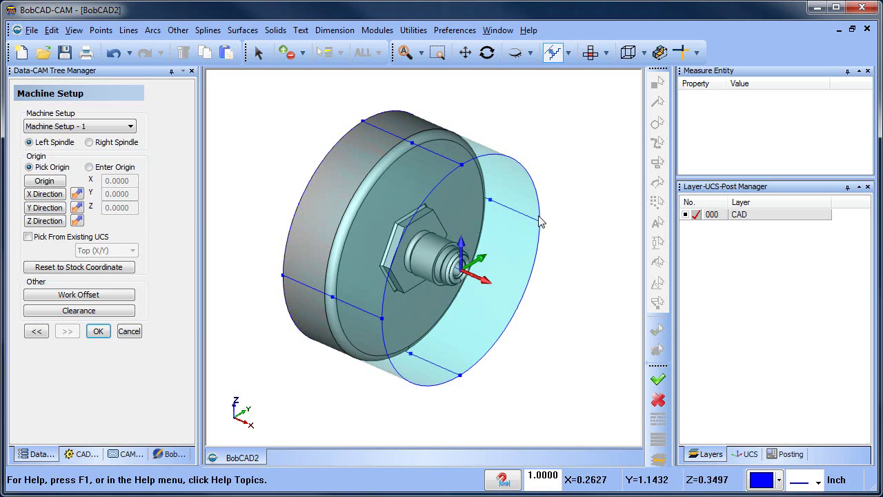
Set the X direction from a part face, flipping it until X points upper-right at the shaft end.
left_click(55, 197)
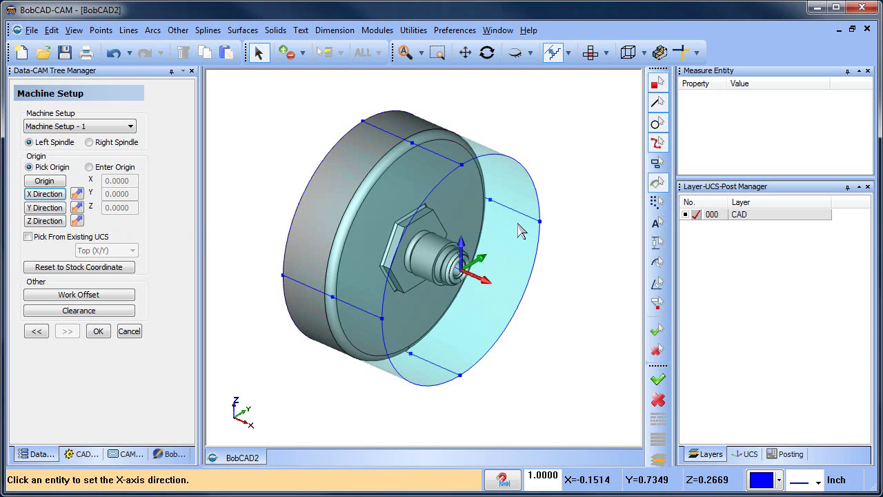
left_click(540, 222)
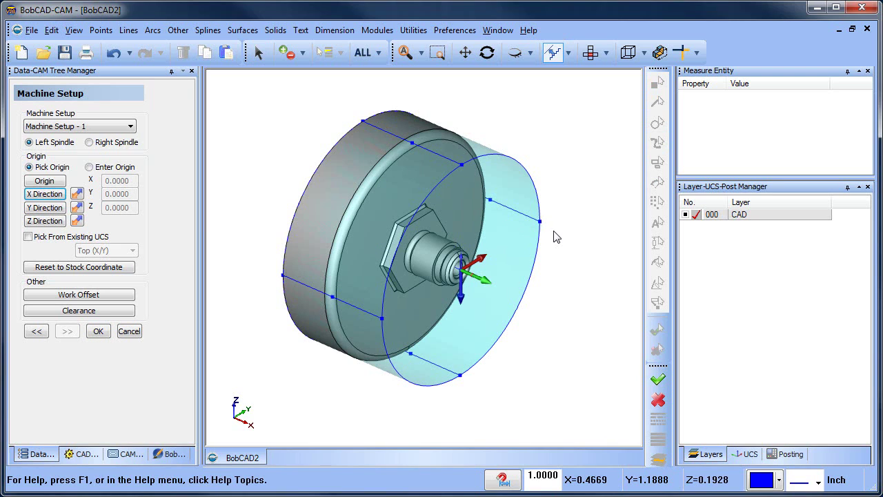
left_click(78, 196)
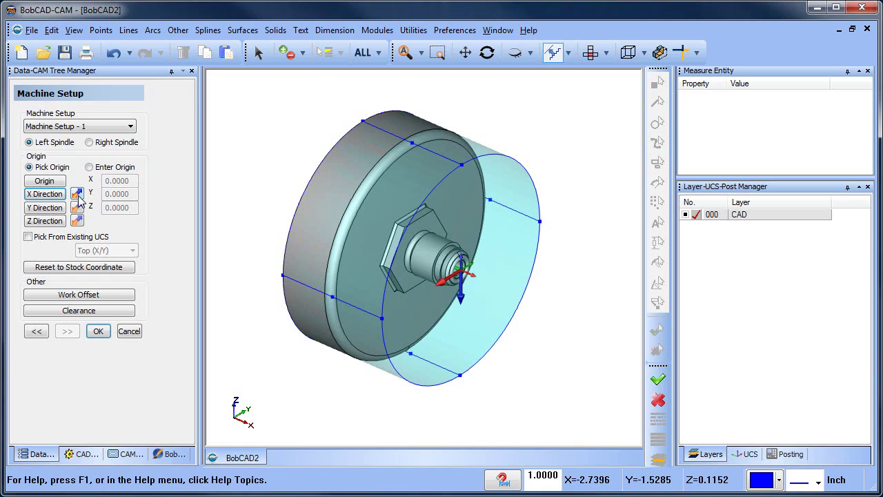
left_click(78, 196)
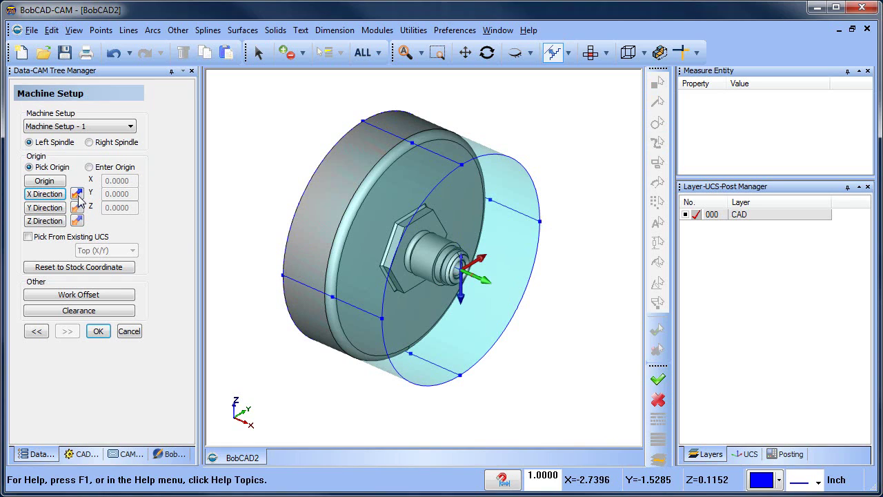
left_click(78, 196)
left_click(78, 196)
left_click(78, 196)
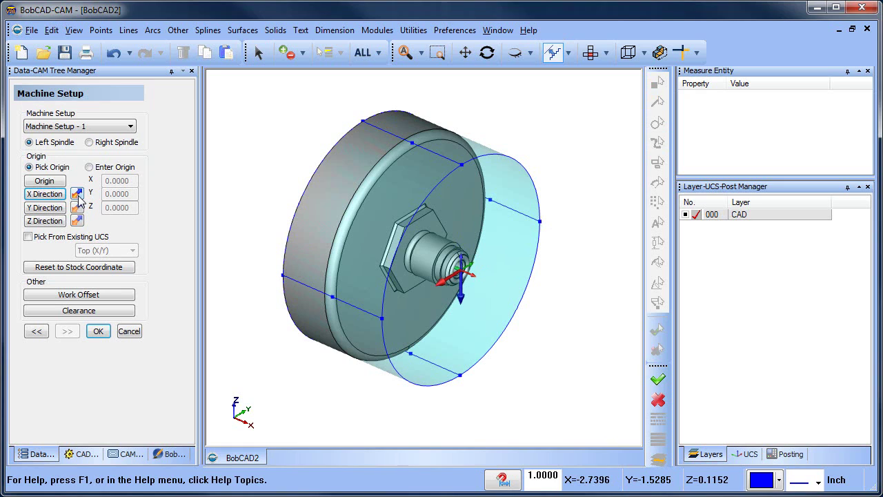
left_click(78, 196)
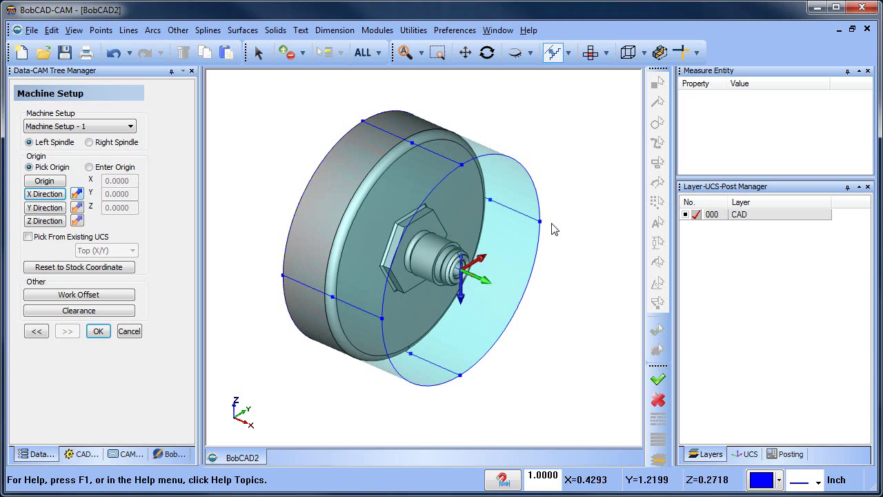
Align Z with the cylinder's axis edge, reverse Z and flip X, then cancel the setup.
left_click(48, 222)
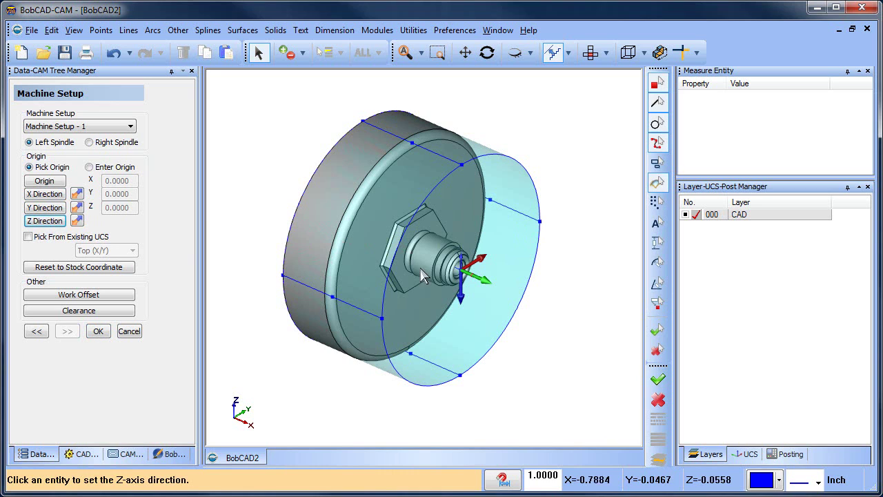
scroll(449, 283, "up", 3)
scroll(448, 283, "down", 3)
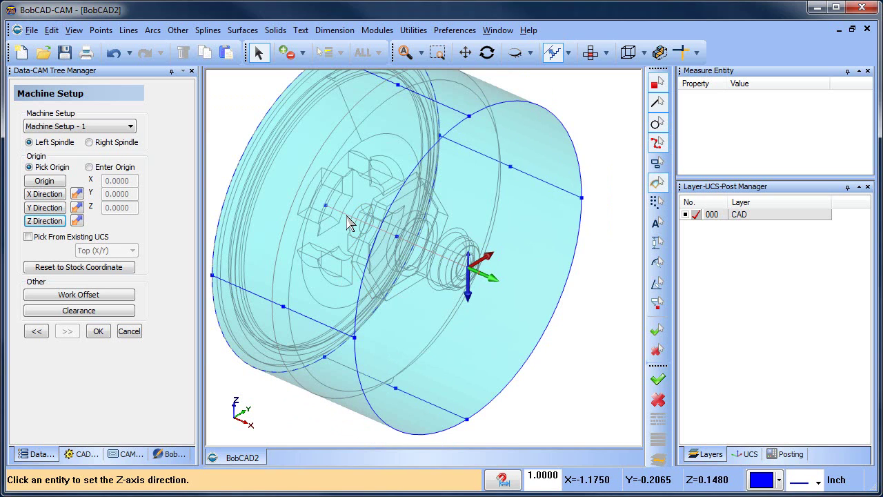
left_click(348, 222)
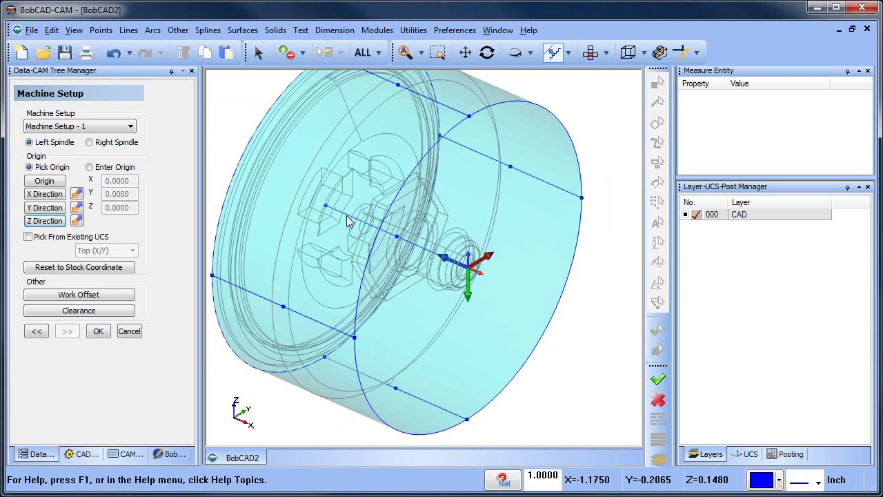
left_click(78, 221)
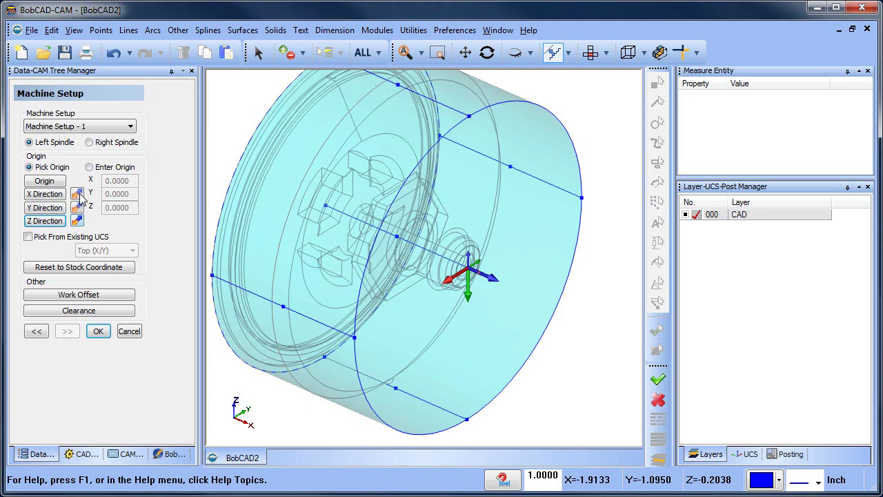
left_click(78, 194)
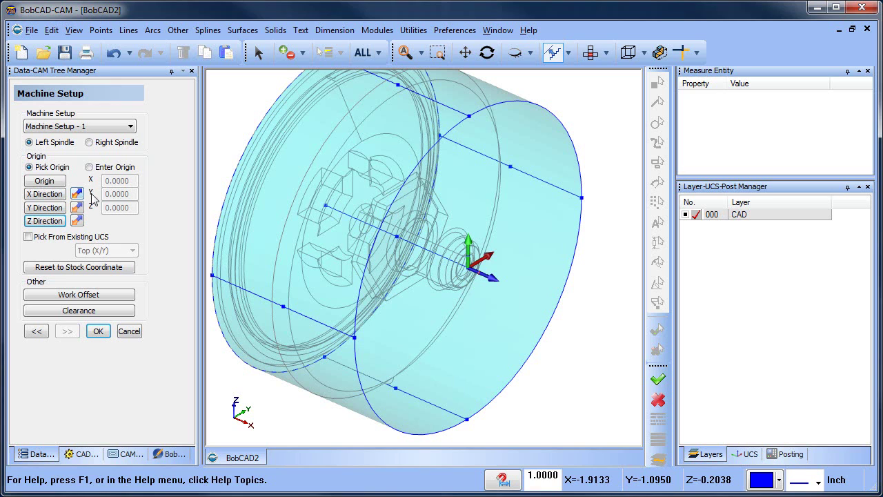
left_click(129, 330)
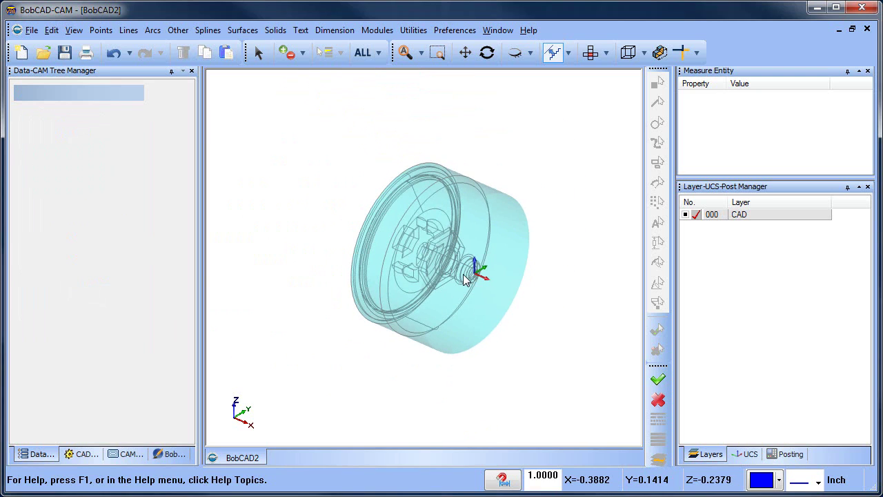
Delete the existing Mill Turn Job from the CAM tree.
right_click(314, 152)
left_click(345, 168)
left_click(590, 51)
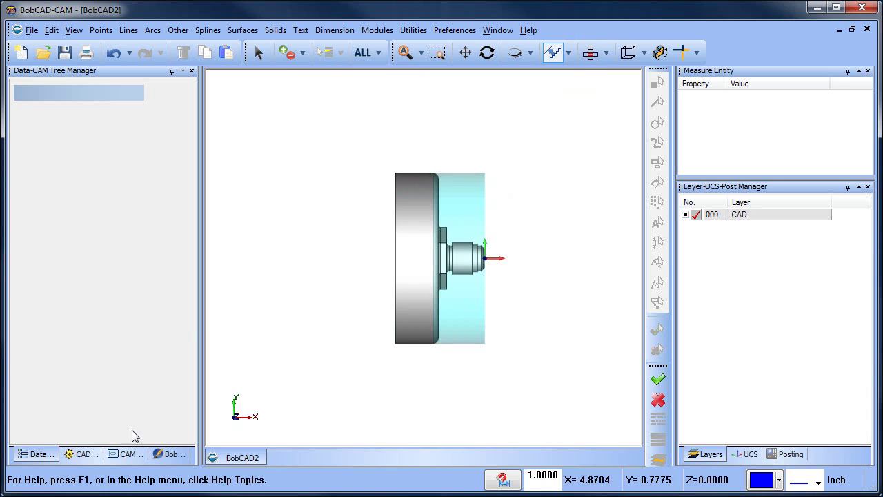
left_click(124, 454)
right_click(65, 97)
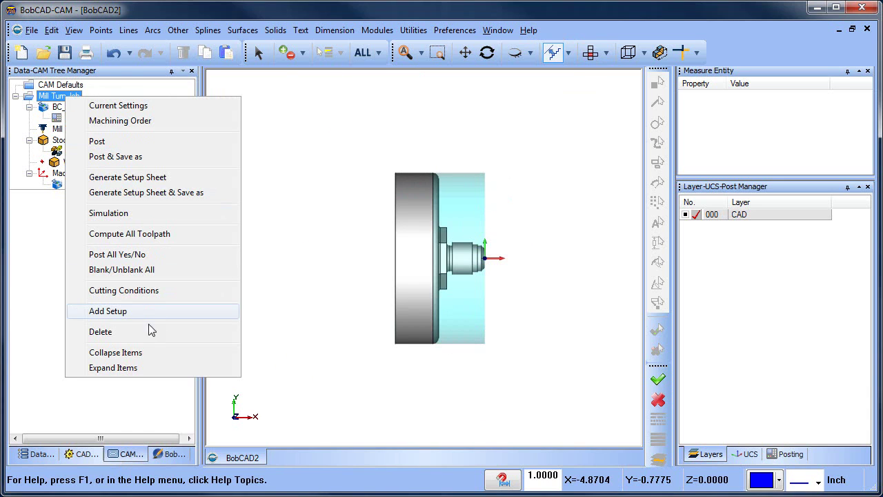
left_click(159, 333)
left_click(424, 286)
Start a new Mill Turn job with the BC_1T_1S machine.
right_click(66, 95)
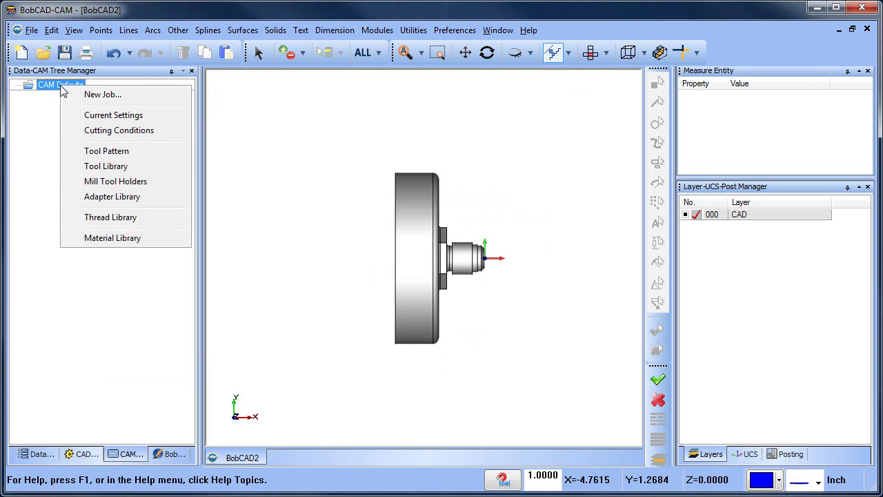
left_click(114, 93)
left_click(38, 158)
left_click(78, 226)
left_click(78, 234)
Define cylindrical stock extruded along the X axis.
left_click(67, 287)
left_click(101, 228)
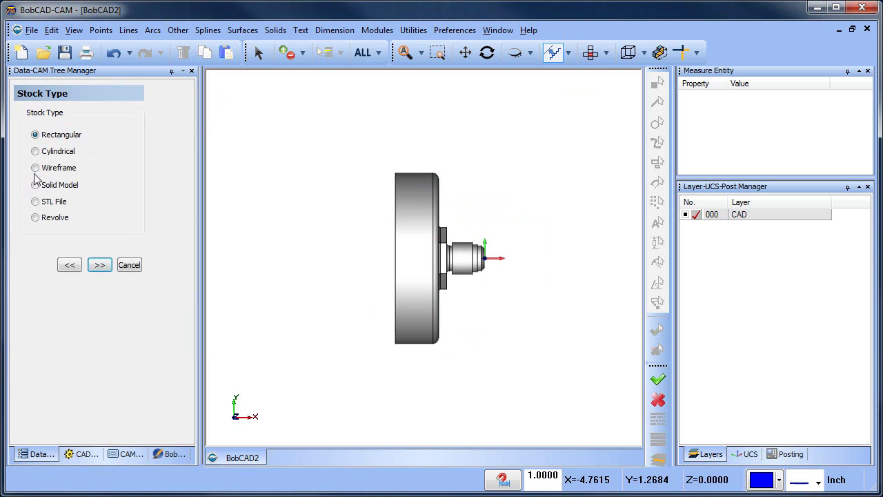
left_click(35, 151)
left_click(100, 266)
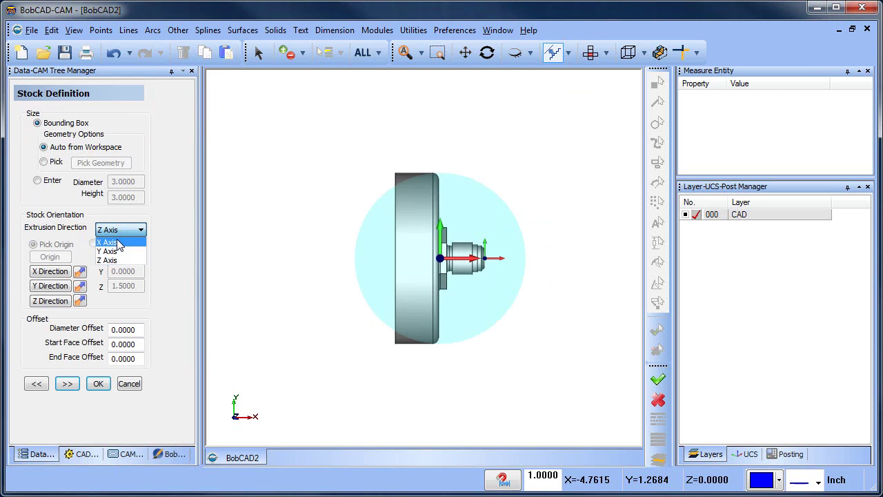
left_click(119, 244)
left_click(67, 383)
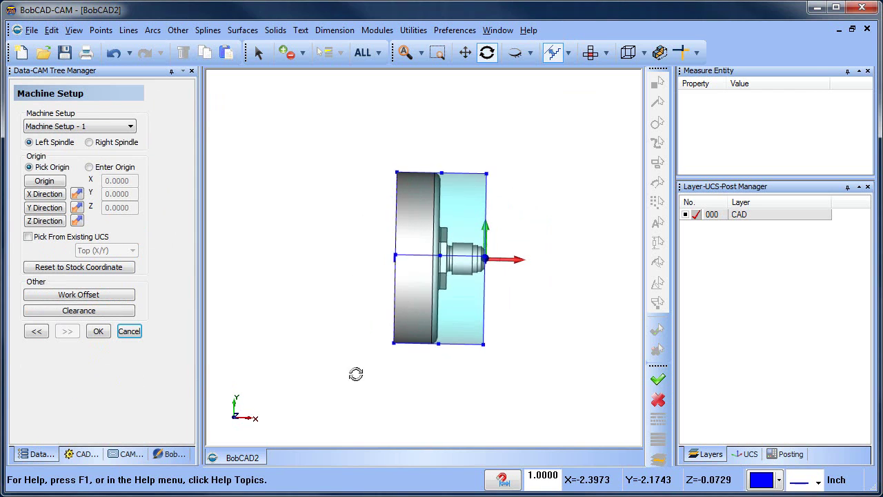
Set the Y direction from the stock edge so Y points upward, and accept the setup.
left_click_drag(356, 374, 462, 265)
scroll(484, 271, "up", 3)
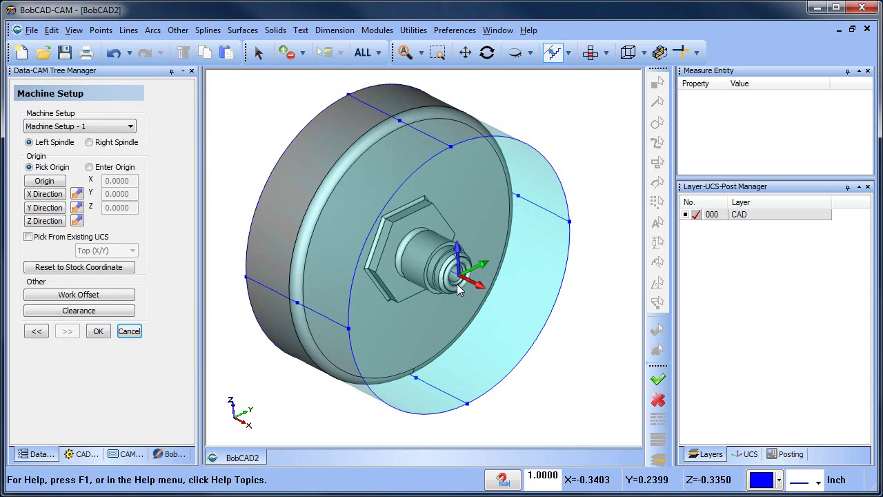
left_click(52, 208)
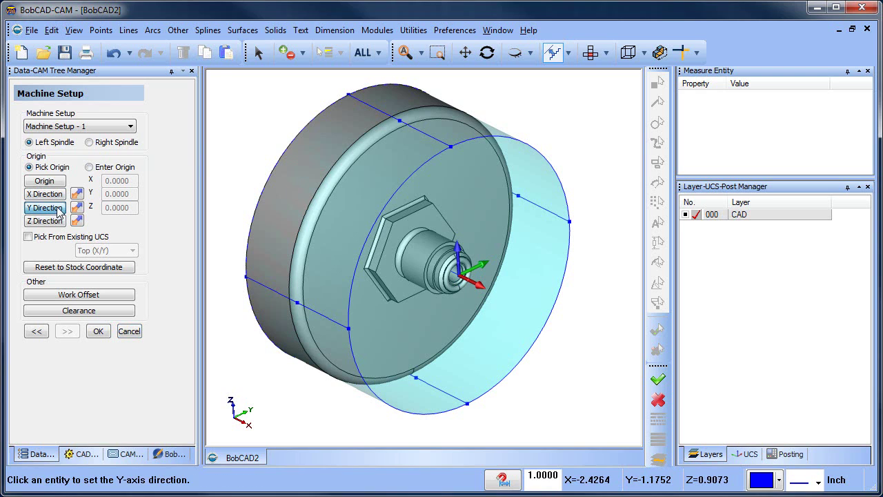
left_click(453, 151)
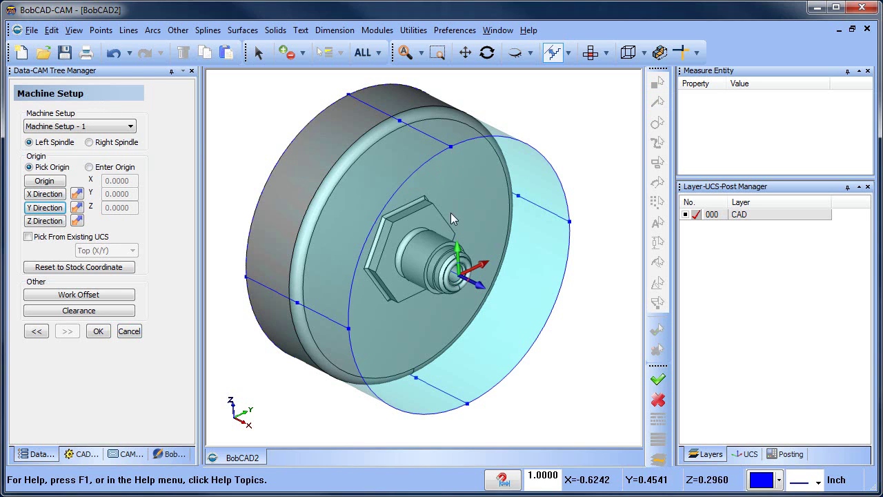
scroll(455, 220, "down", 3)
mouse_move(425, 327)
middle_mouse_down()
mouse_move(476, 331)
mouse_move(430, 336)
middle_mouse_up()
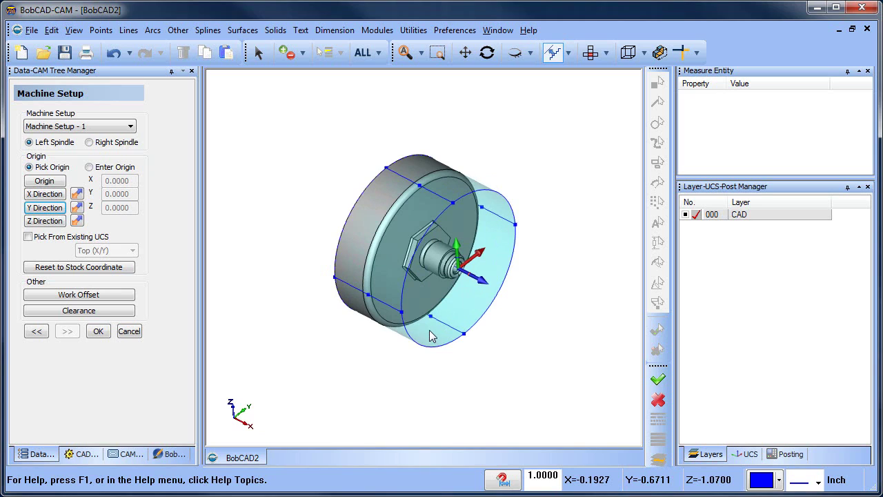
left_click(99, 333)
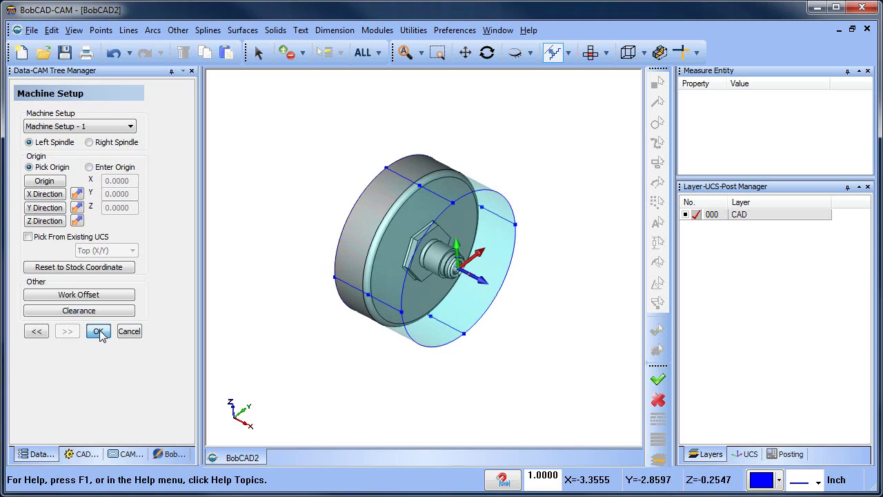
Snap the model to the top view with the setup axes showing.
left_click(591, 55)
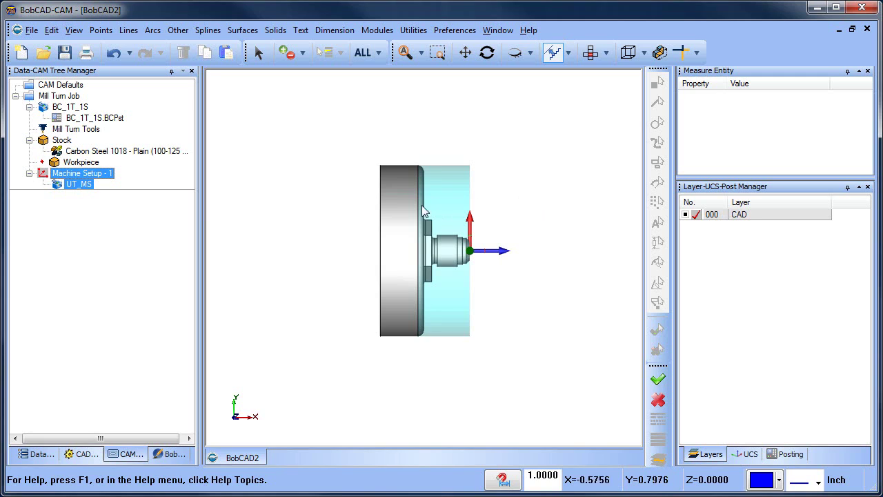
Start View > Section View and keep Top (X/Y) as the cut plane at distance 0.0000.
left_click(74, 30)
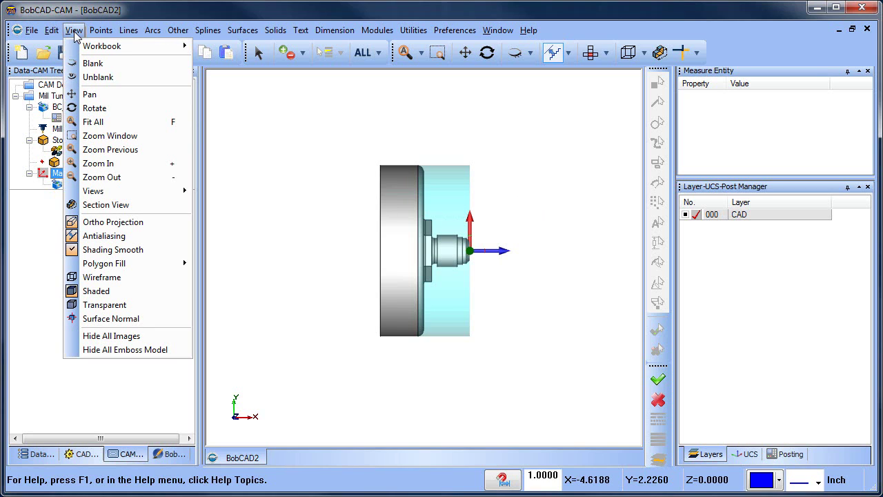
left_click(113, 204)
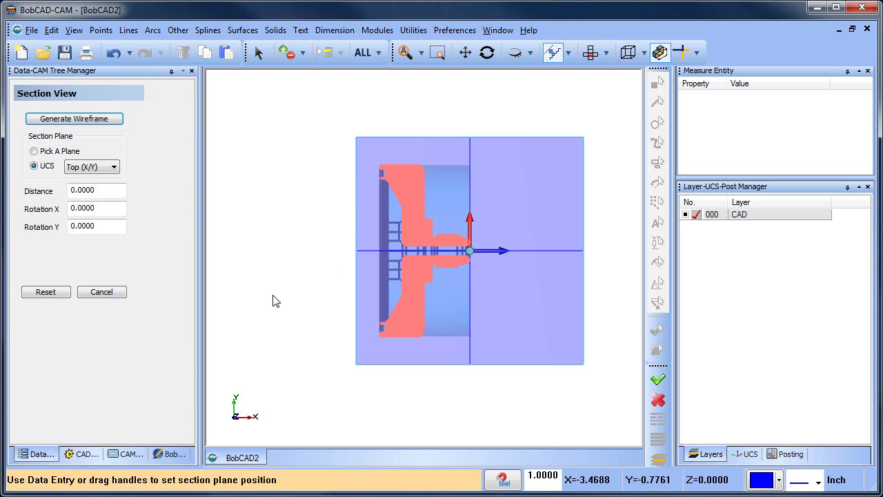
left_click(112, 167)
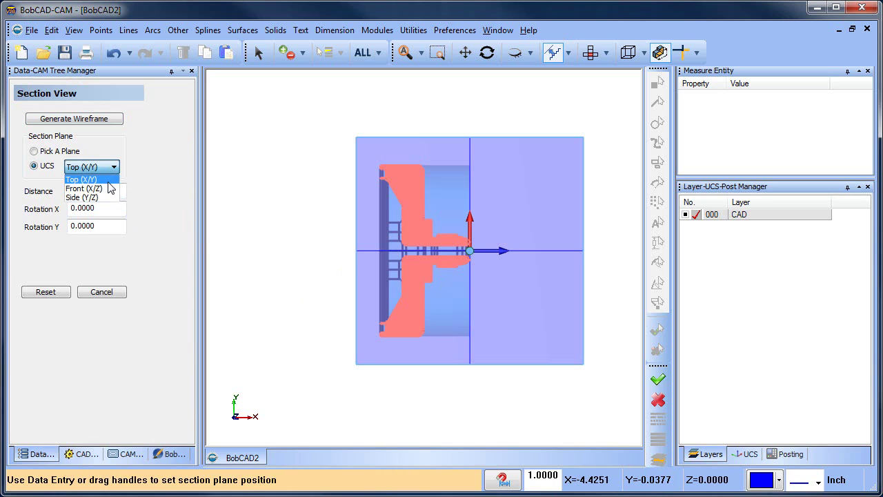
left_click(83, 180)
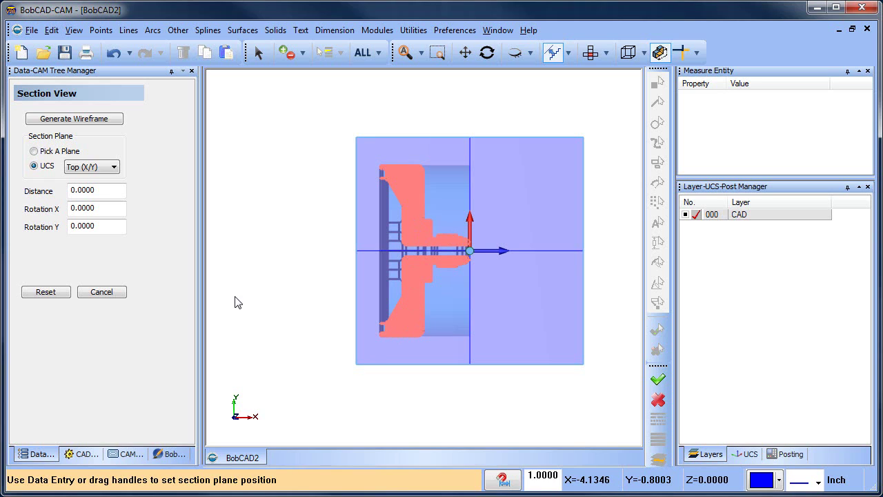
Generate the section wireframe on a new current layer and hide the solid's layer 000.
right_click(750, 217)
left_click(799, 227)
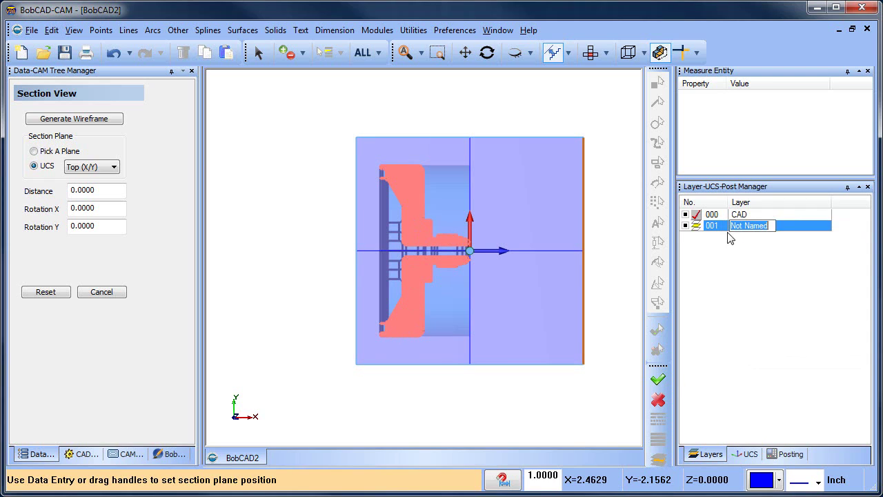
left_click(697, 226)
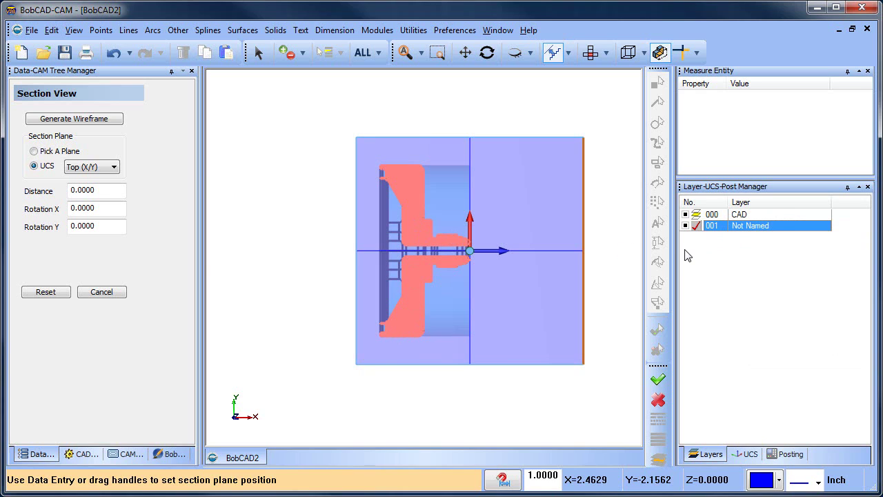
left_click(96, 121)
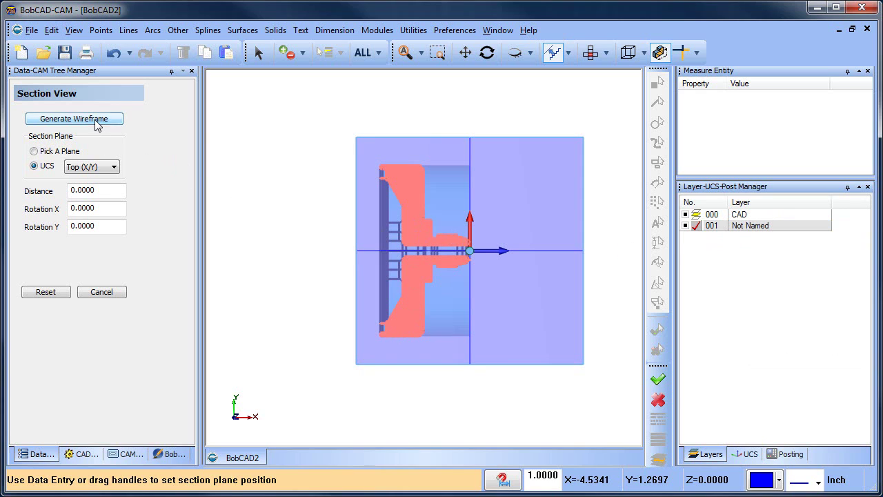
left_click(104, 292)
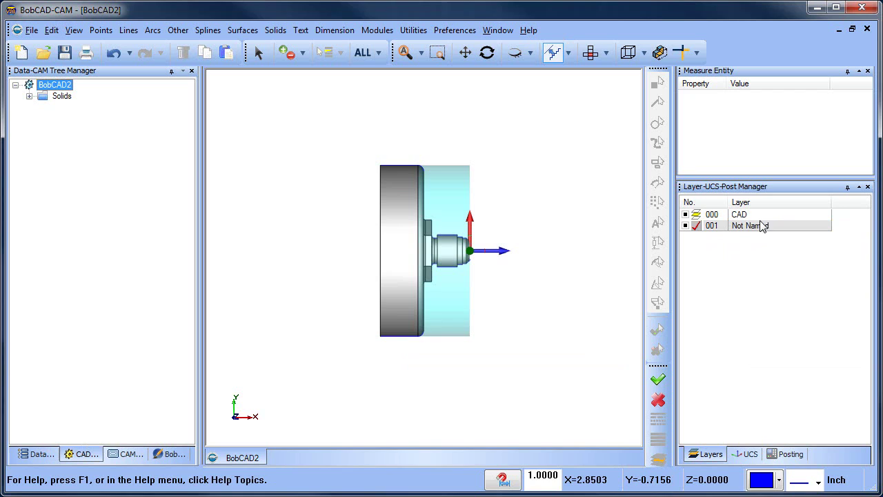
left_click(685, 214)
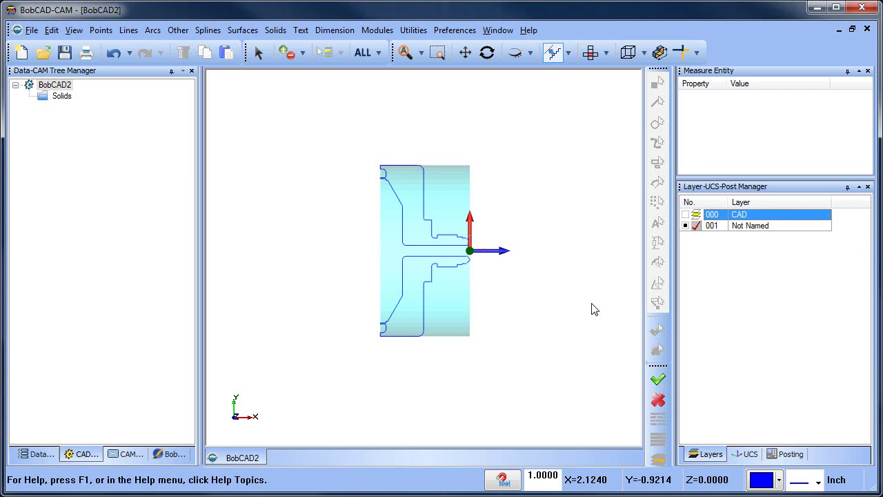
Delete the lower half of the outline, keeping the upper half-profile in view.
scroll(450, 253, "up", 5)
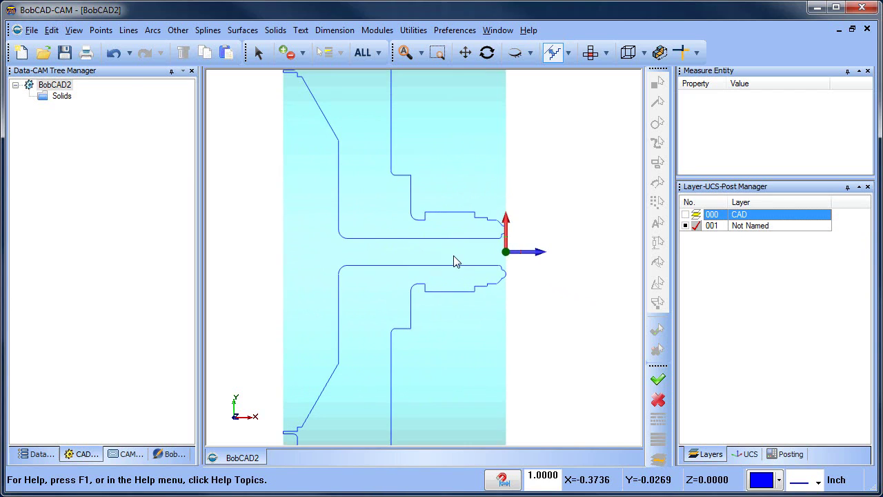
scroll(454, 261, "down", 5)
right_click(283, 174)
left_click(307, 195)
left_click(266, 60)
left_click_drag(335, 251, 508, 417)
key("Delete")
scroll(450, 269, "up", 3)
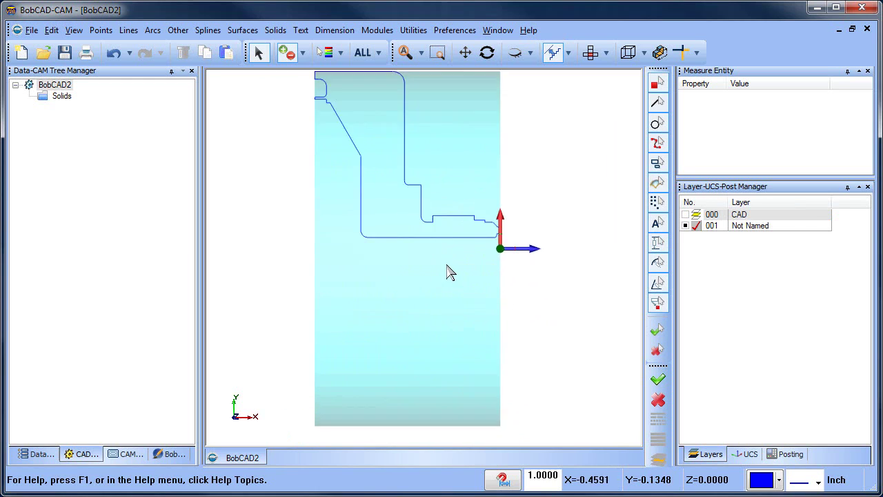
middle_click_drag(456, 299, 473, 394)
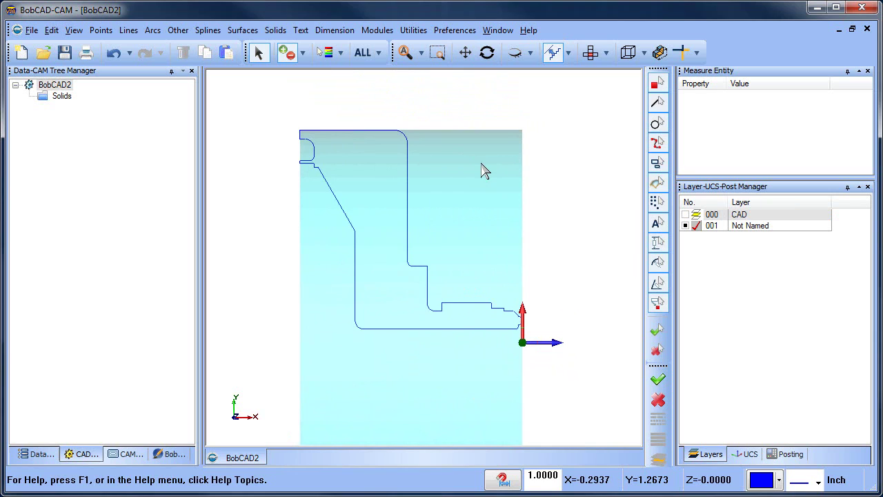
Choose Edit on Machine Setup - 1 in the CAM job tree.
left_click(128, 457)
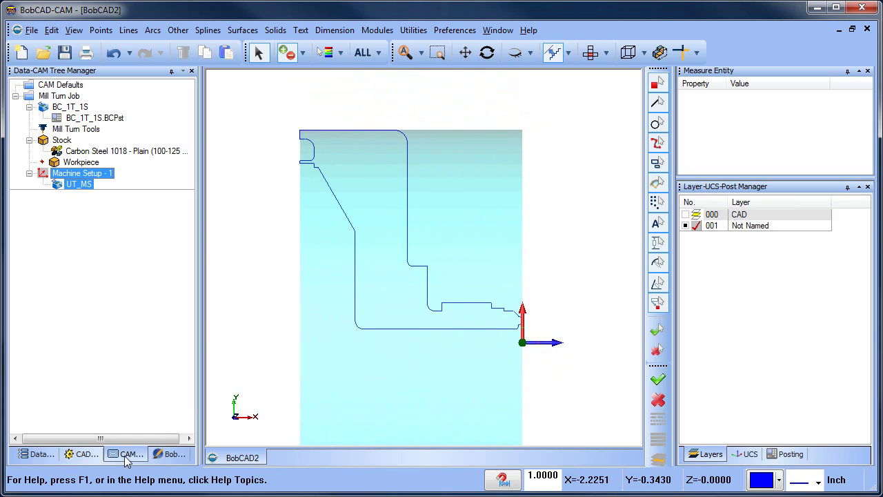
left_click(72, 173)
left_click(72, 173)
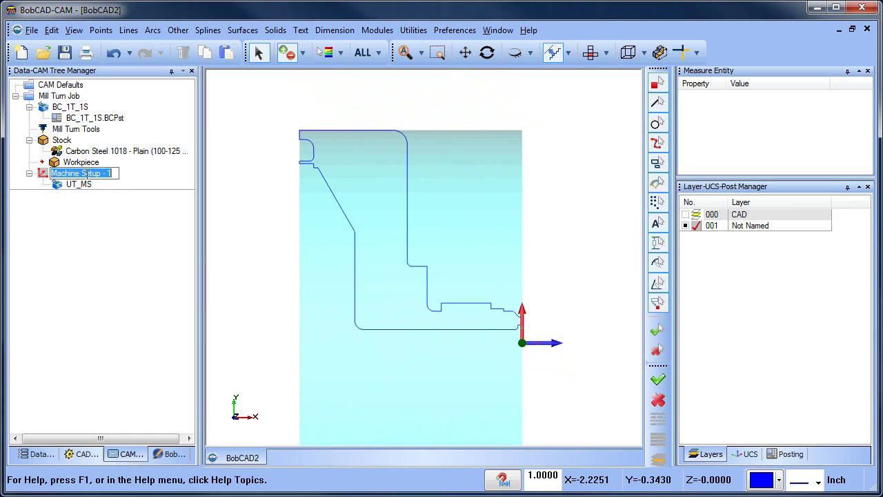
right_click(75, 173)
left_click(81, 180)
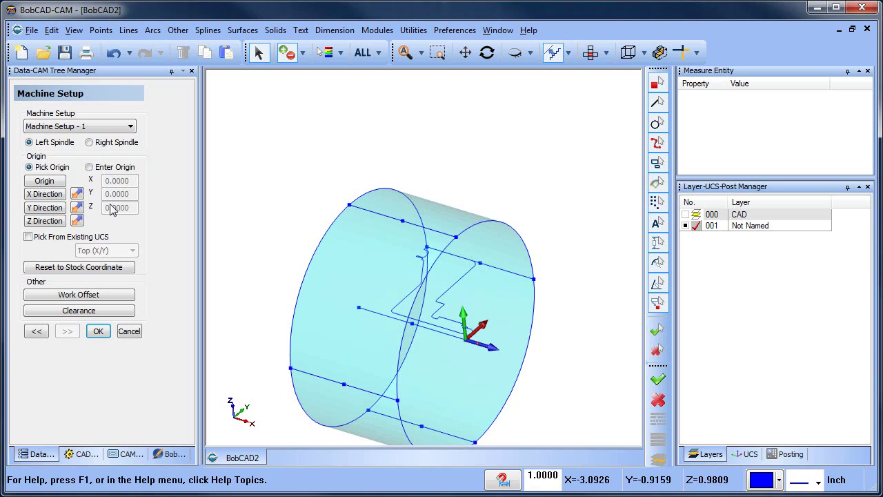
Cancel the machine setup and make layer 000 CAD current, showing the solid.
left_click(130, 332)
right_click(343, 213)
left_click(346, 234)
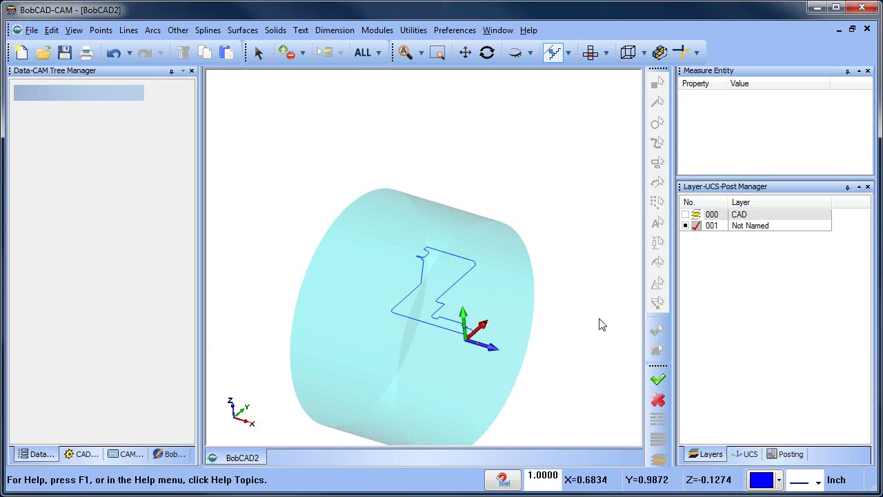
left_click(696, 214)
Hide and re-show the wireframe layer 001 while rotating the model.
left_click(685, 225)
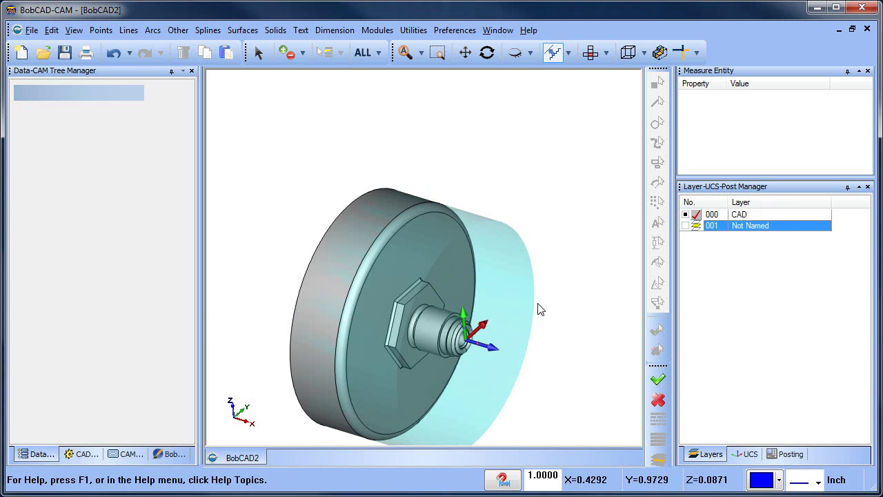
middle_click_drag(538, 310, 389, 275)
scroll(449, 248, "down", 3)
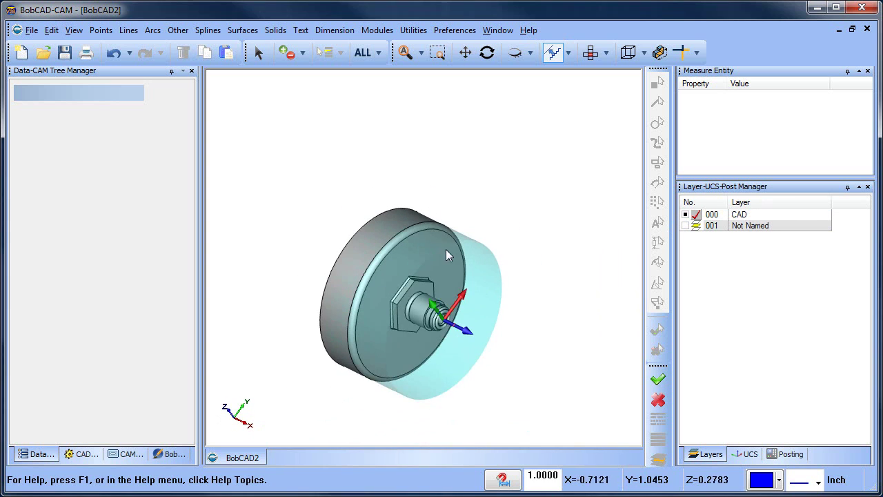
scroll(408, 317, "up", 1)
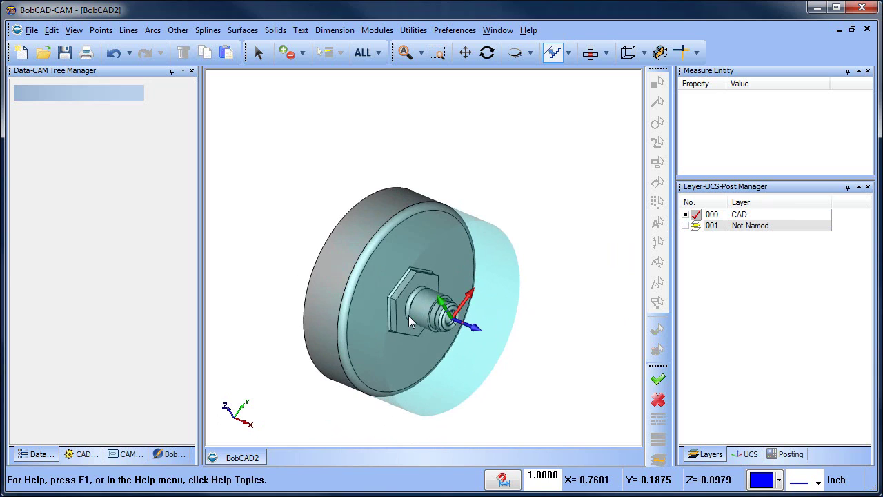
left_click(685, 226)
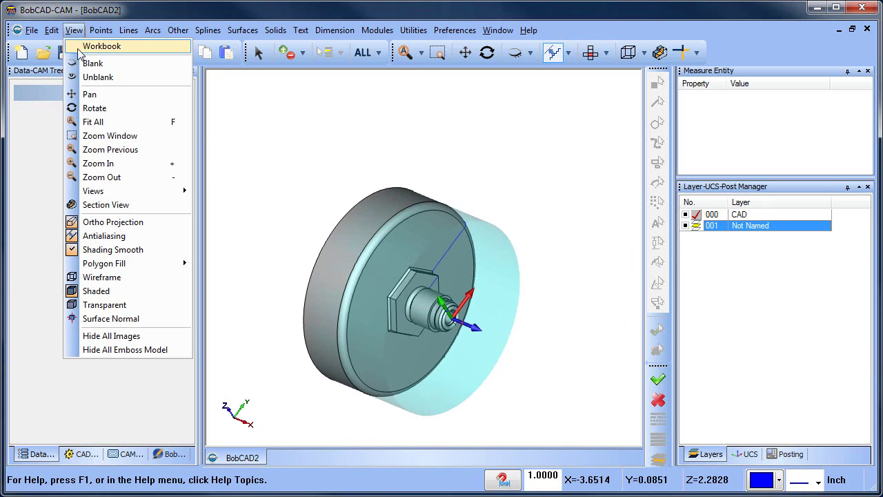
Reopen the Section View cutting the solid on the Top (X/Y) plane at distance 0.0000.
left_click(146, 214)
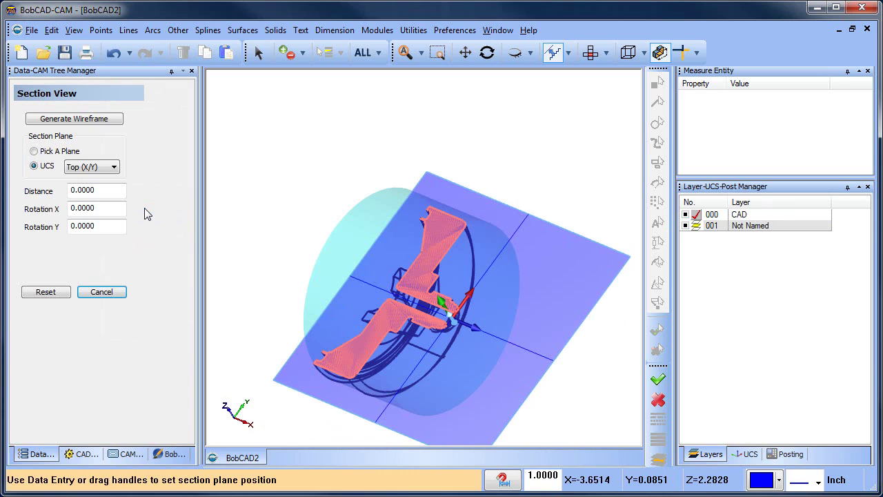